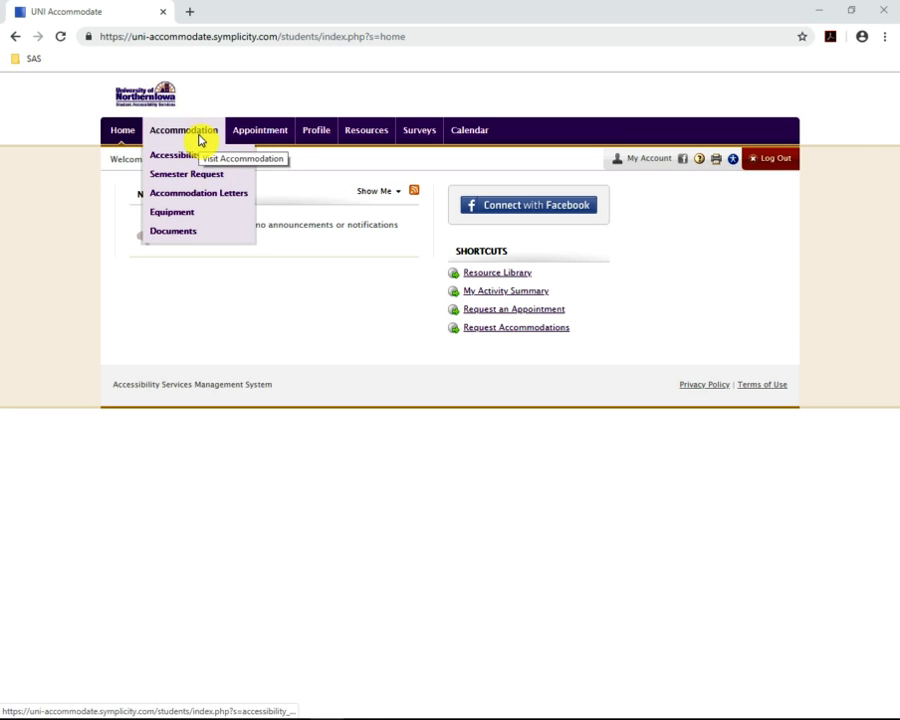
Go to Accommodation Letters and open the Course Accessibility Letter awaiting signature.
left_click(228, 196)
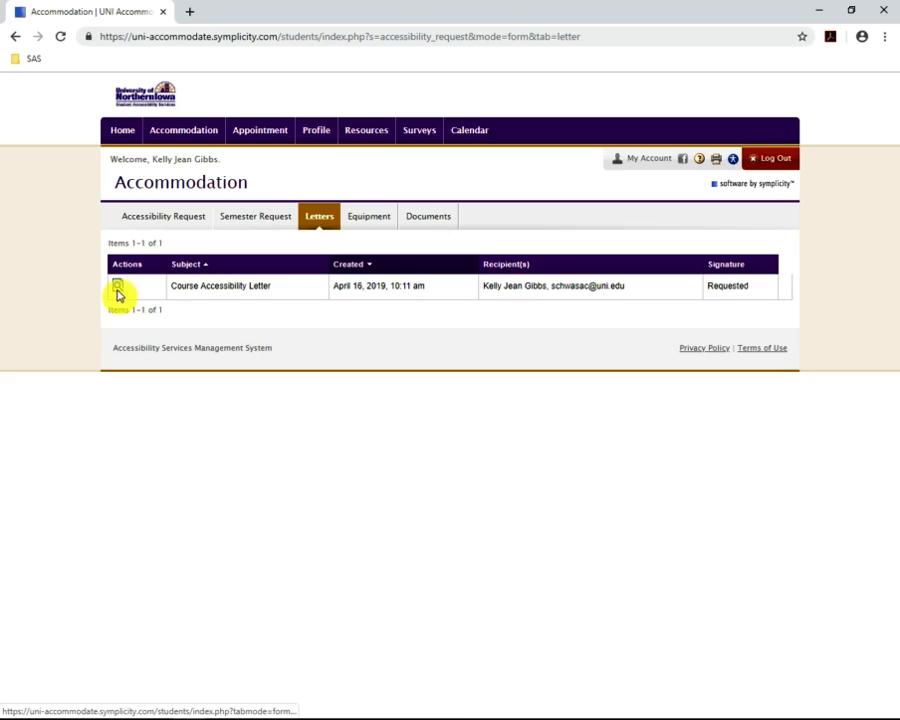
left_click(117, 289)
scroll(305, 308, "down", 2)
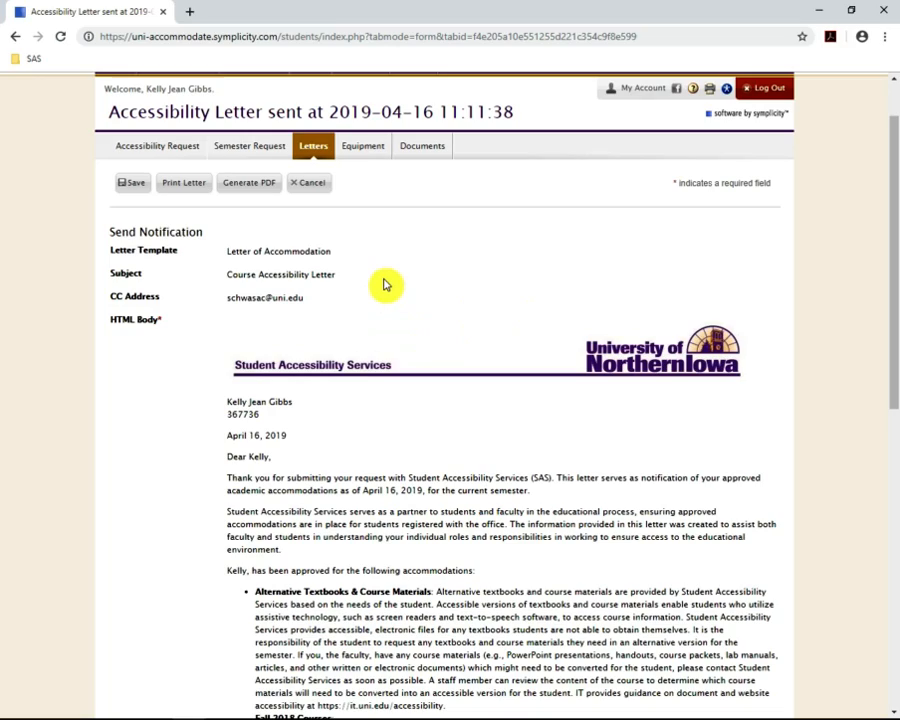
scroll(383, 284, "down", 5)
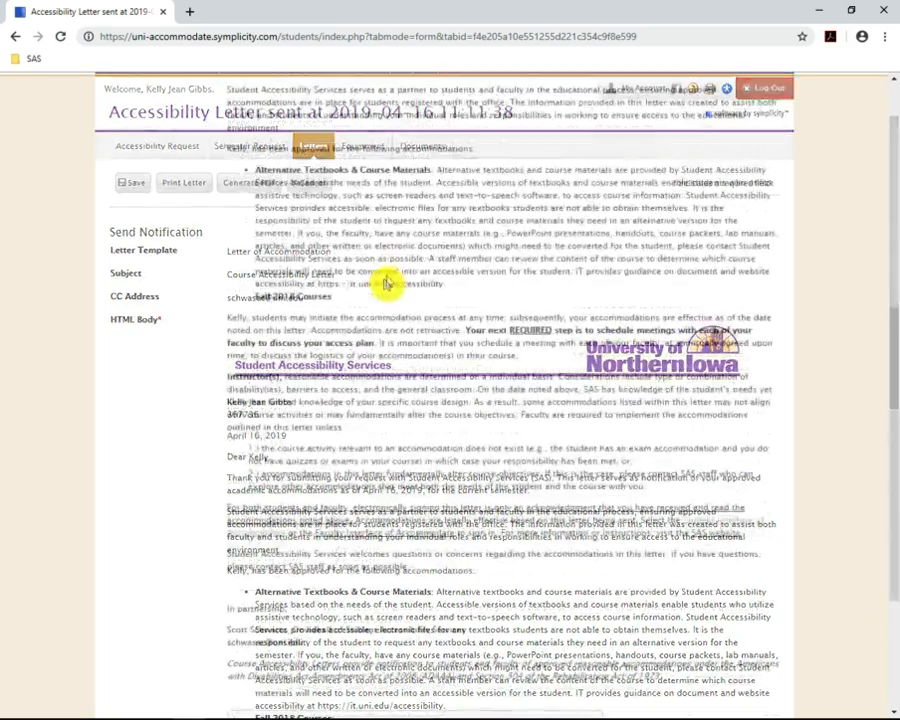
scroll(383, 284, "down", 3)
scroll(383, 284, "down", 1)
scroll(389, 279, "down", 4)
scroll(389, 279, "down", 1)
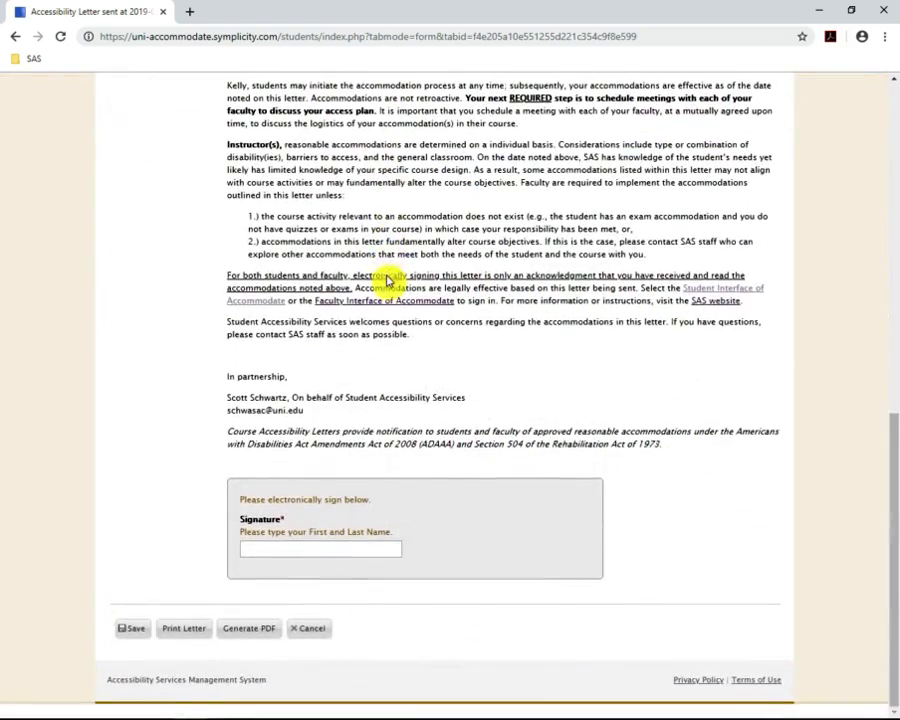
Place the cursor in the empty Signature field at the bottom of the letter.
left_click(255, 549)
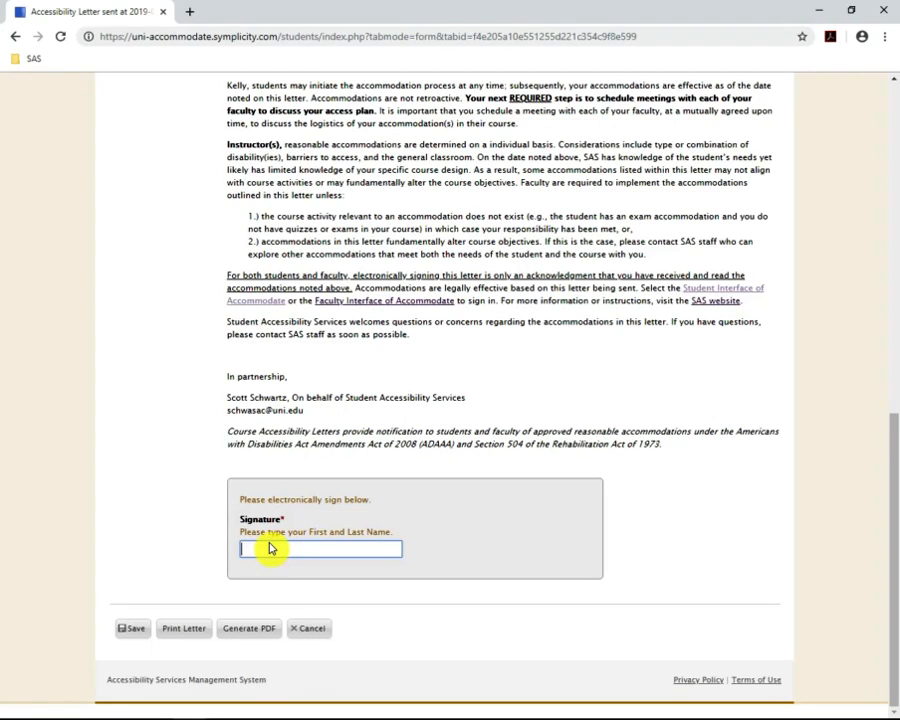
type("Kelly Gibbs")
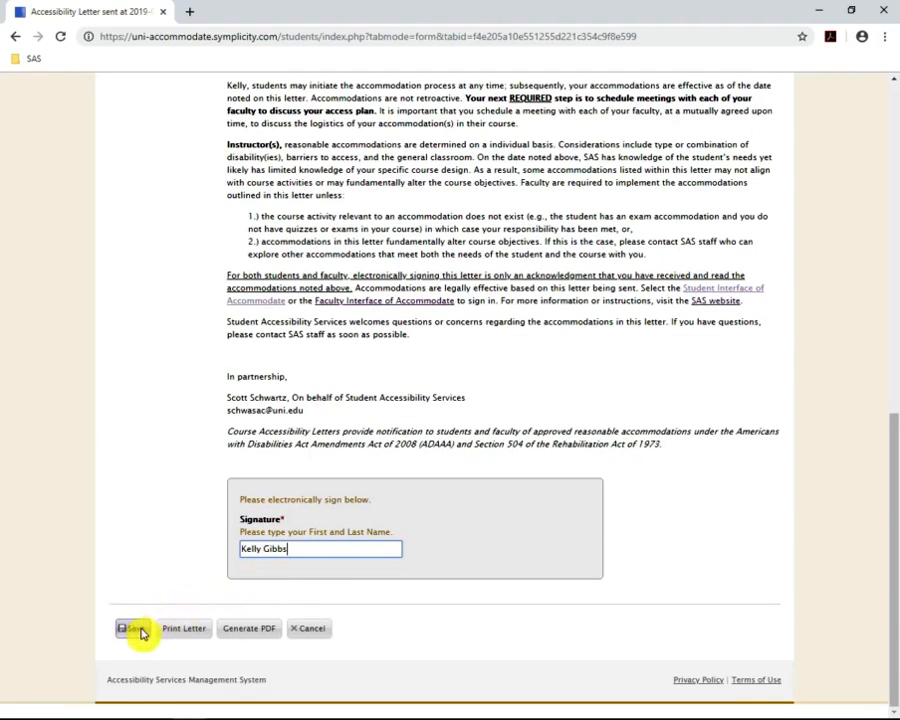
Submit the typed first-and-last-name signature so the letter saves as Signed.
left_click(133, 628)
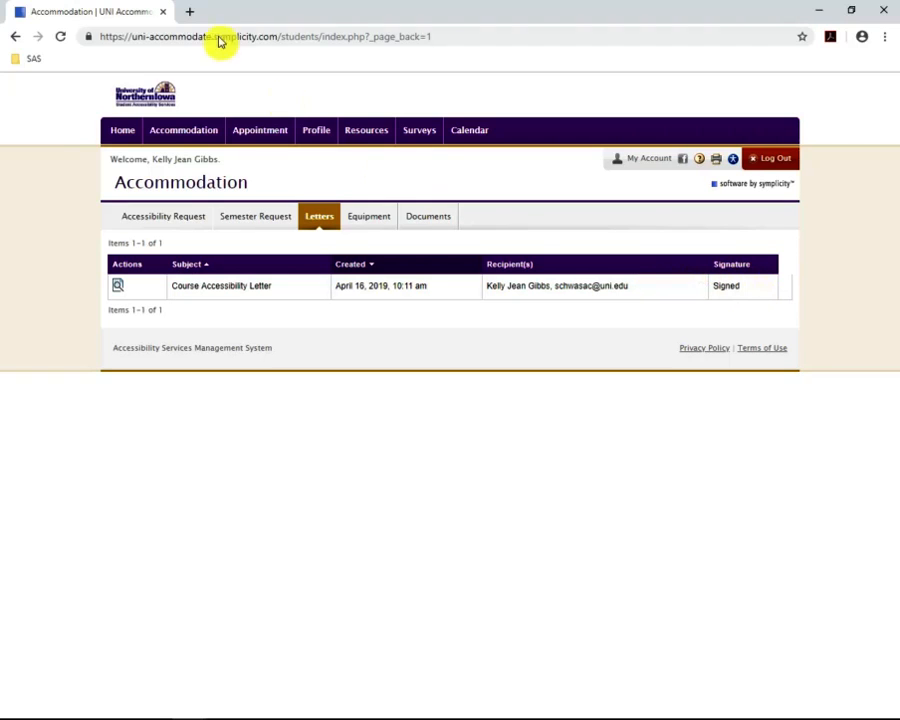
Return to the student home page via Home in the top navigation.
left_click(122, 130)
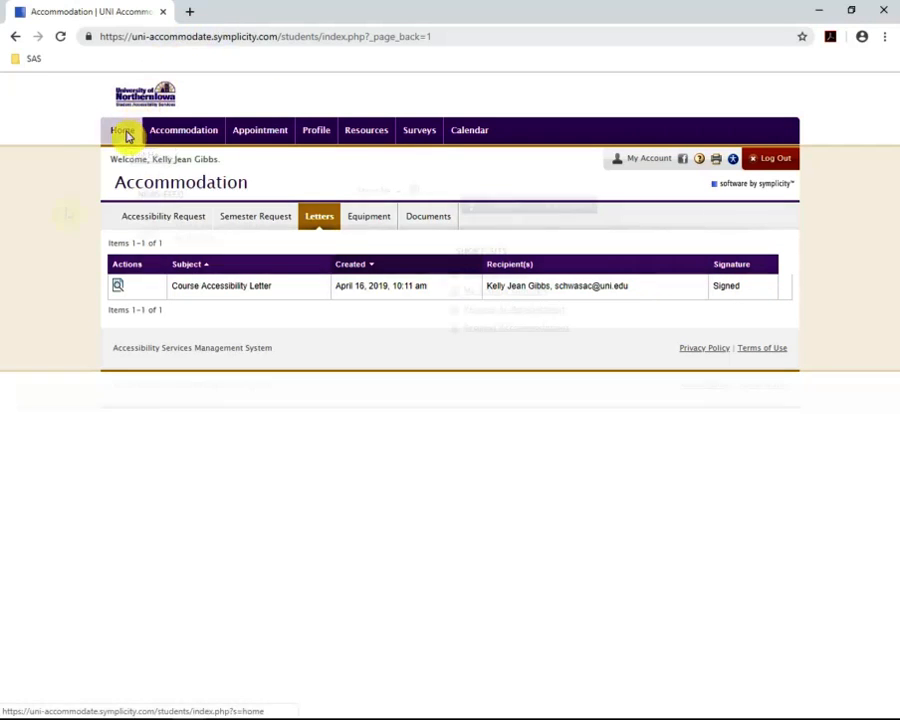